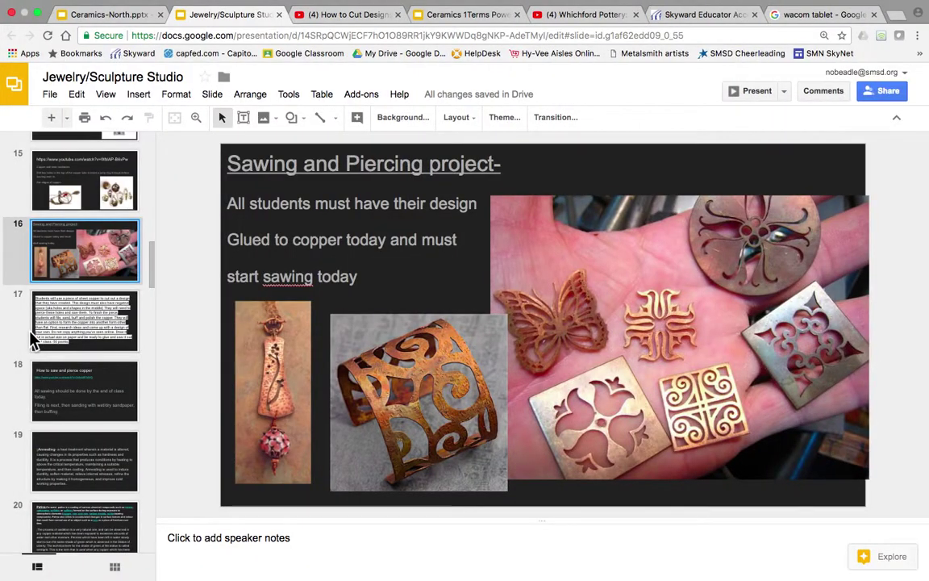
Present the Chrome slides full screen, then return to slide editing
click(755, 92)
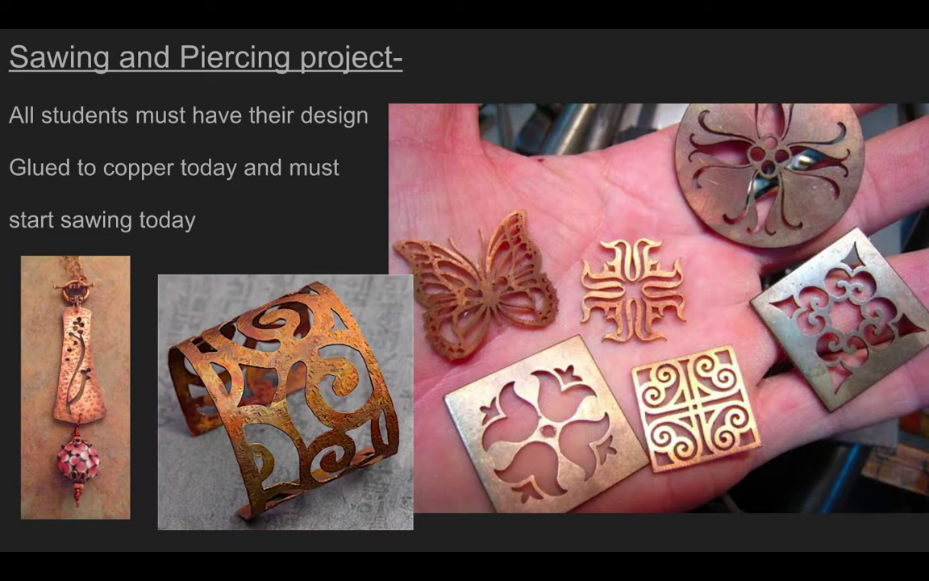
mouse_move(487, 529)
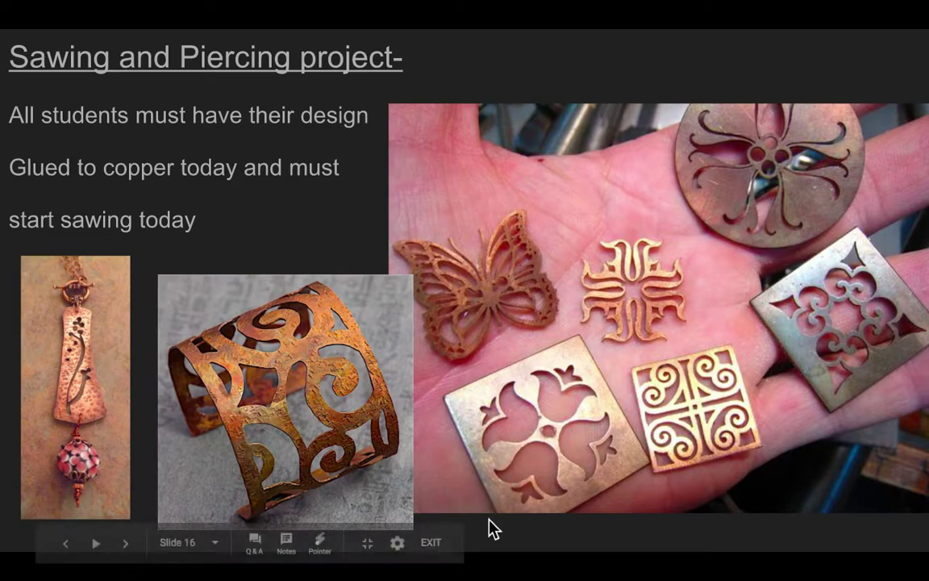
click(430, 545)
Take Chrome out of full screen, hide it to reveal the desktop, and launch Self Service
mouse_move(69, 31)
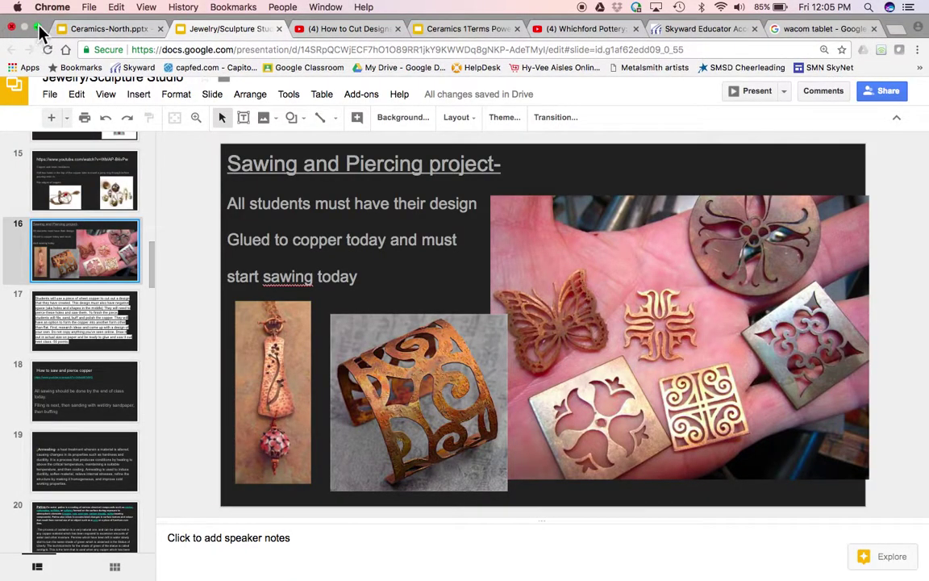
click(37, 29)
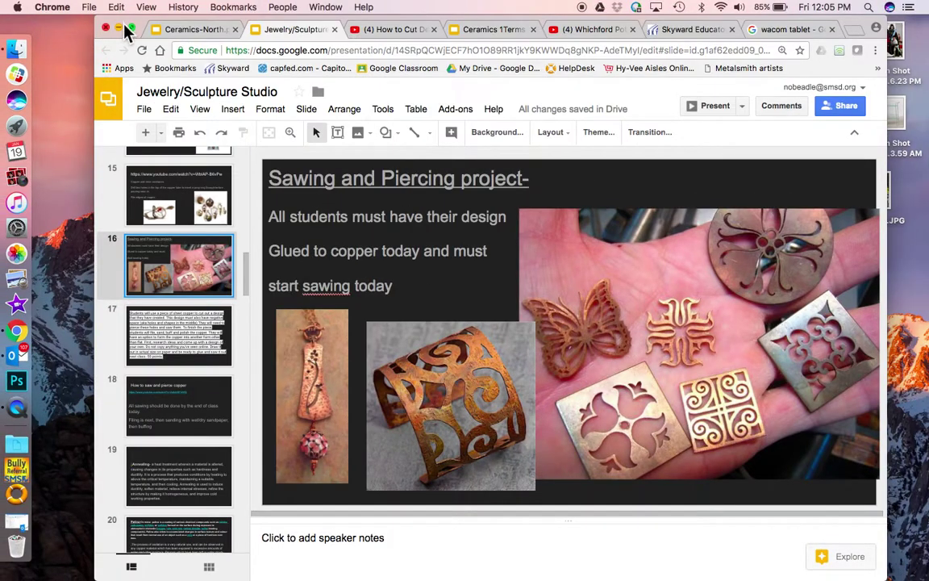
click(119, 28)
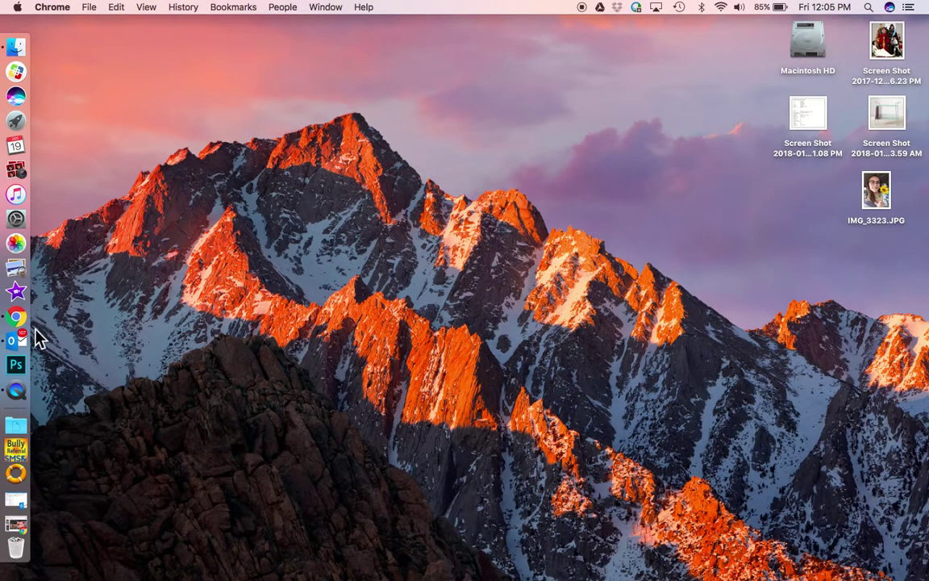
click(184, 366)
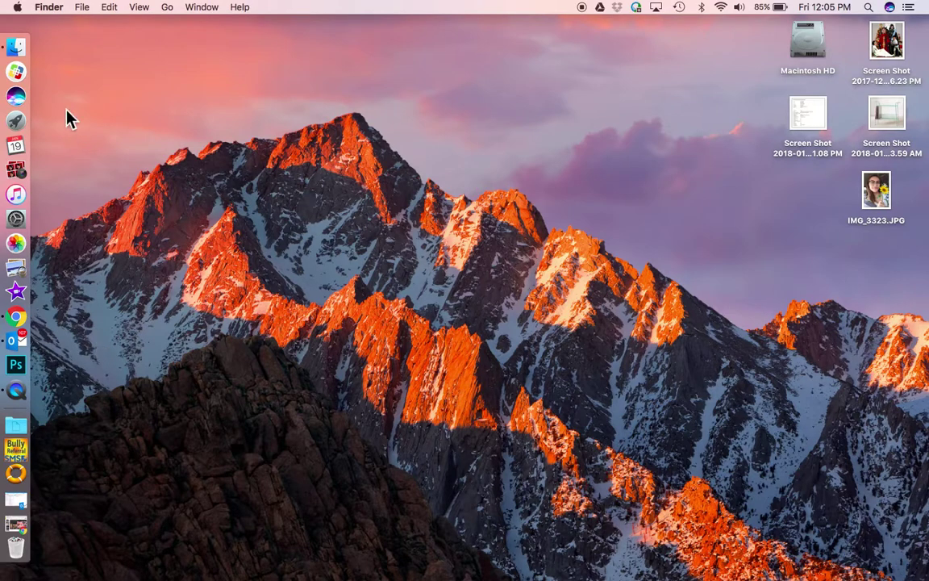
click(28, 78)
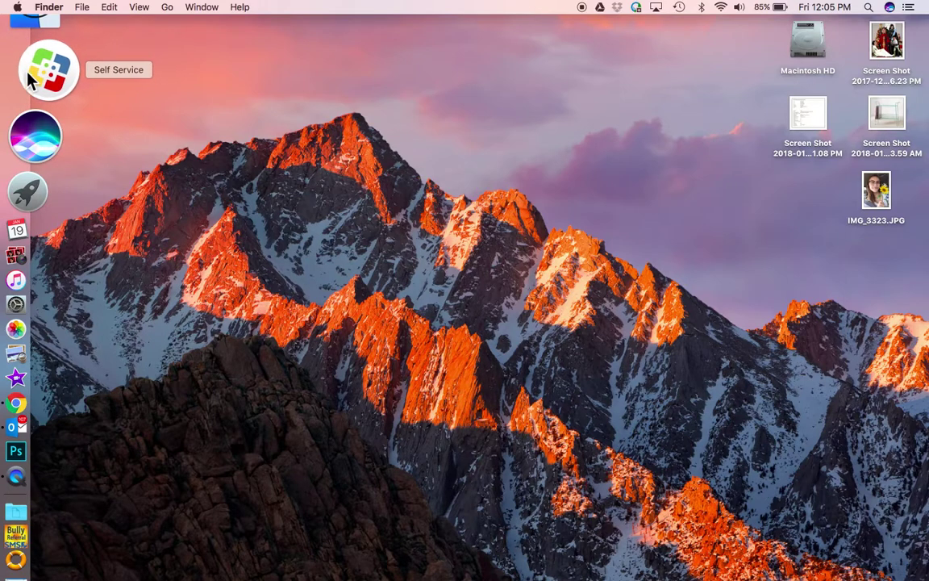
Sign in to Self Service with the account username and password, browse the Adobe category, then minimize it
key(Tab)
text(•••••••••)
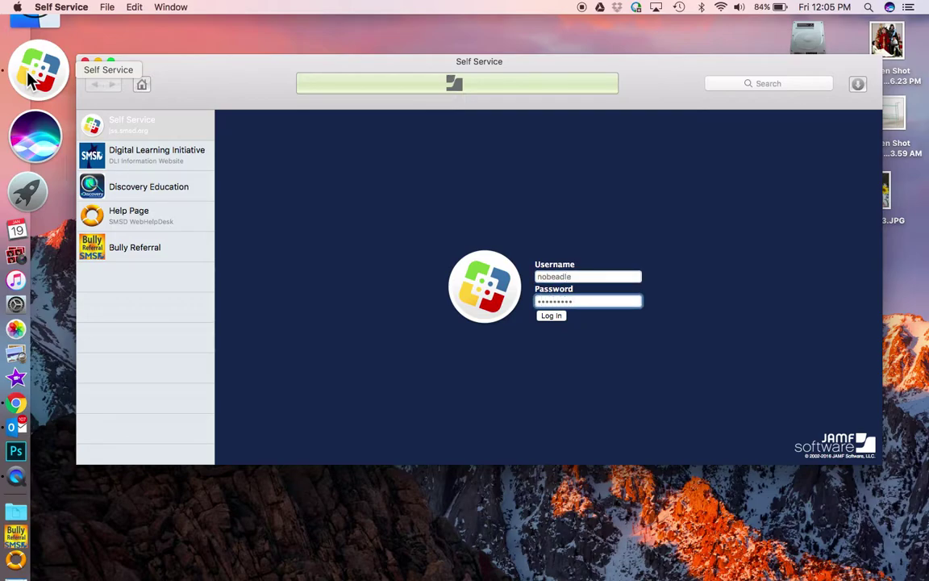
key(Return)
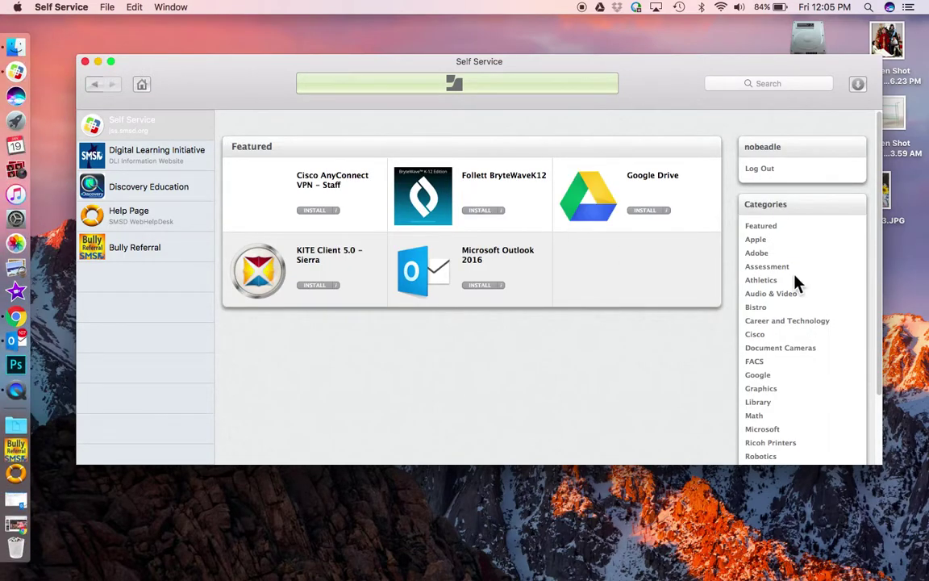
click(757, 254)
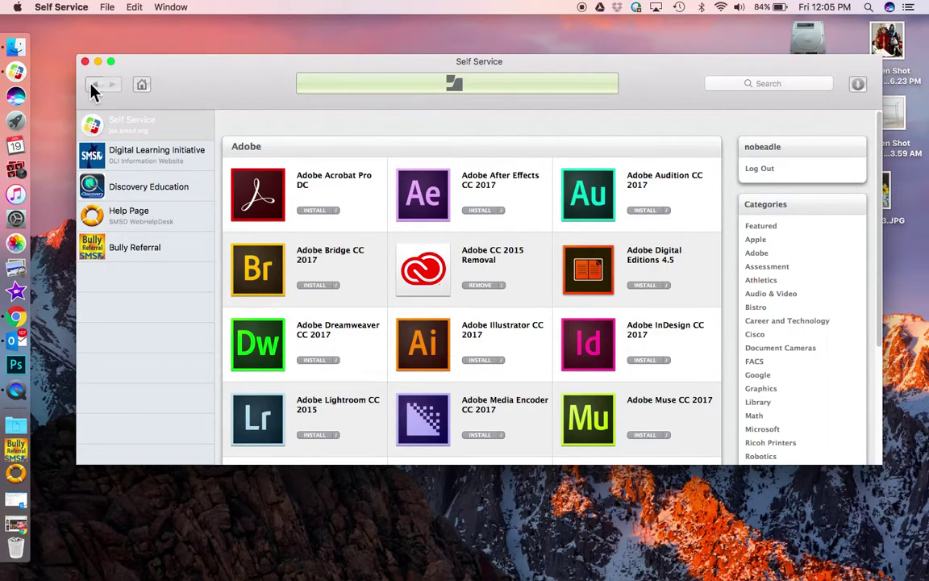
click(98, 61)
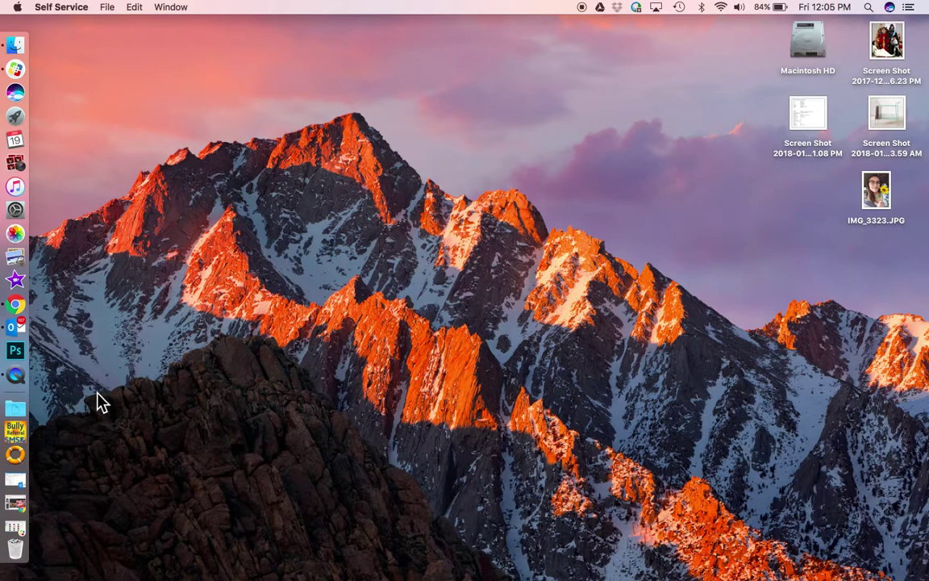
Launch Adobe Illustrator CC 2017 from Launchpad and bring Chrome's jewelry slides back in front
key(F4)
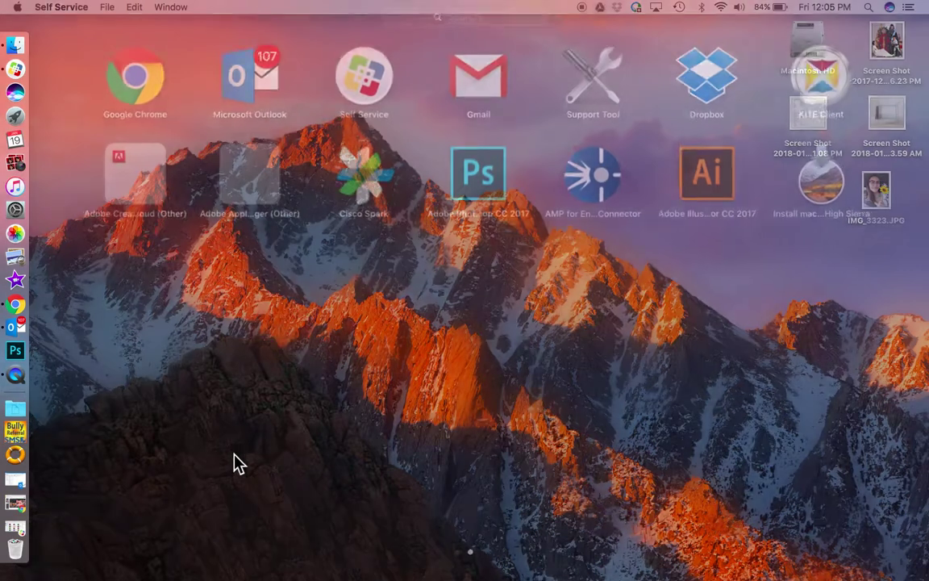
click(685, 182)
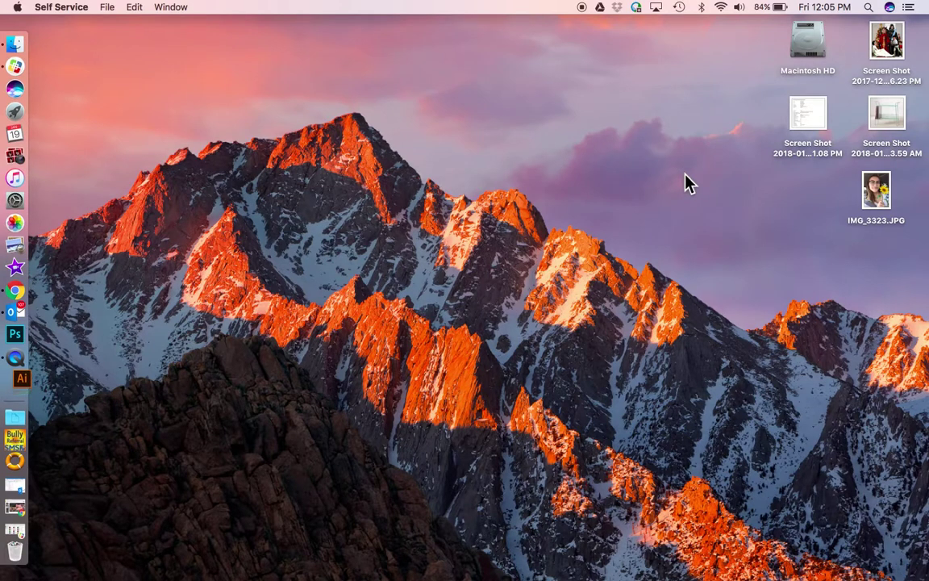
click(33, 303)
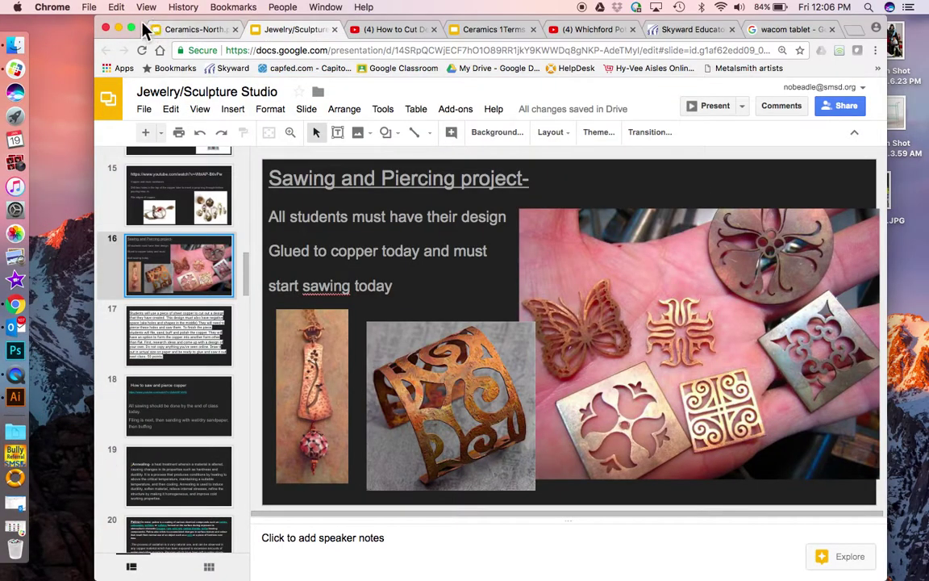
View the 'wacom tablet' Google Images results in full-screen Chrome, then exit full screen
click(133, 29)
click(831, 14)
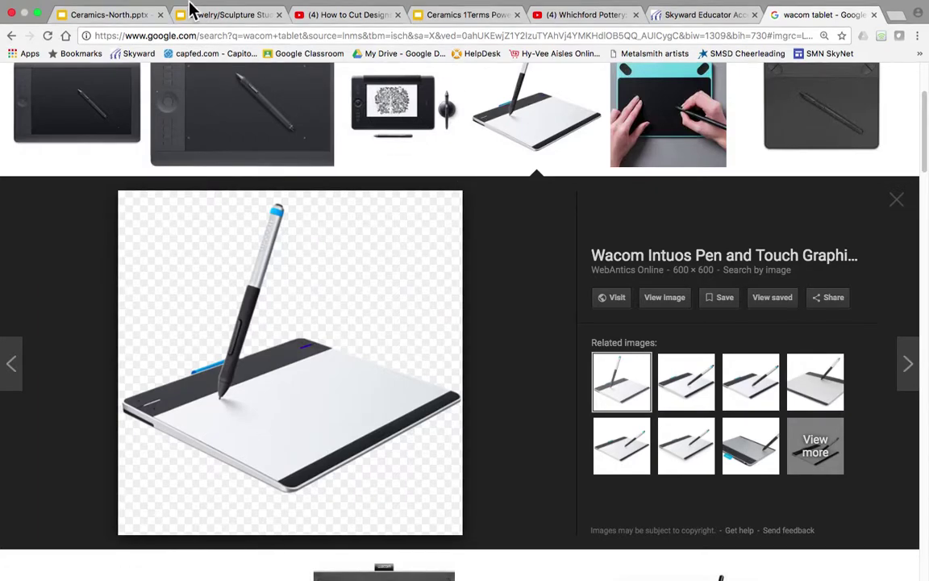
mouse_move(109, 14)
click(37, 29)
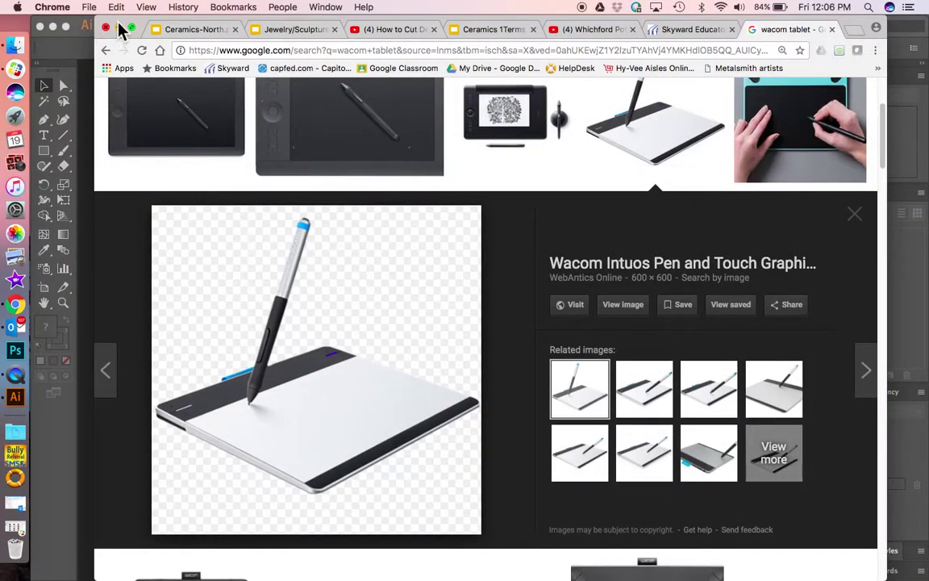
Minimize Chrome and create a new blank A3 document in Illustrator through File > New
click(119, 28)
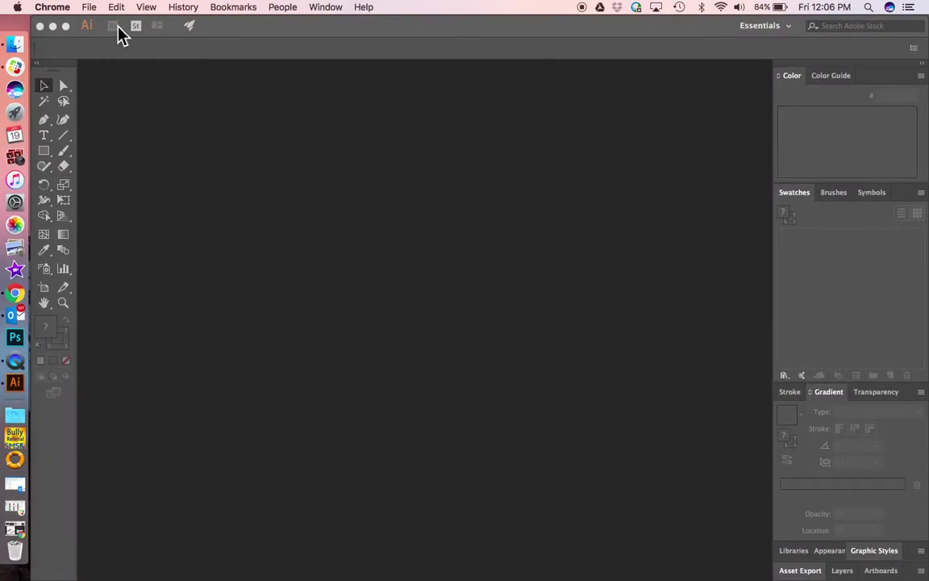
click(65, 32)
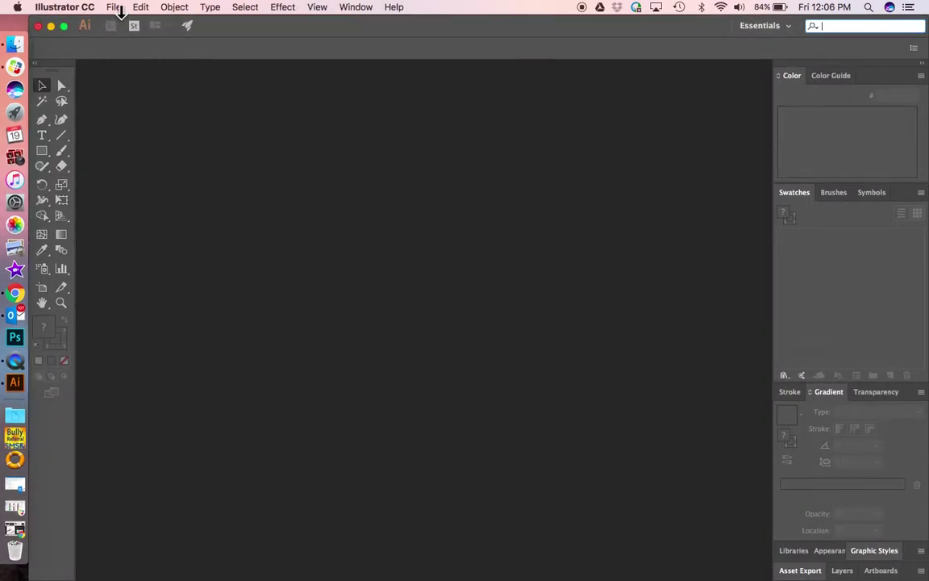
click(114, 8)
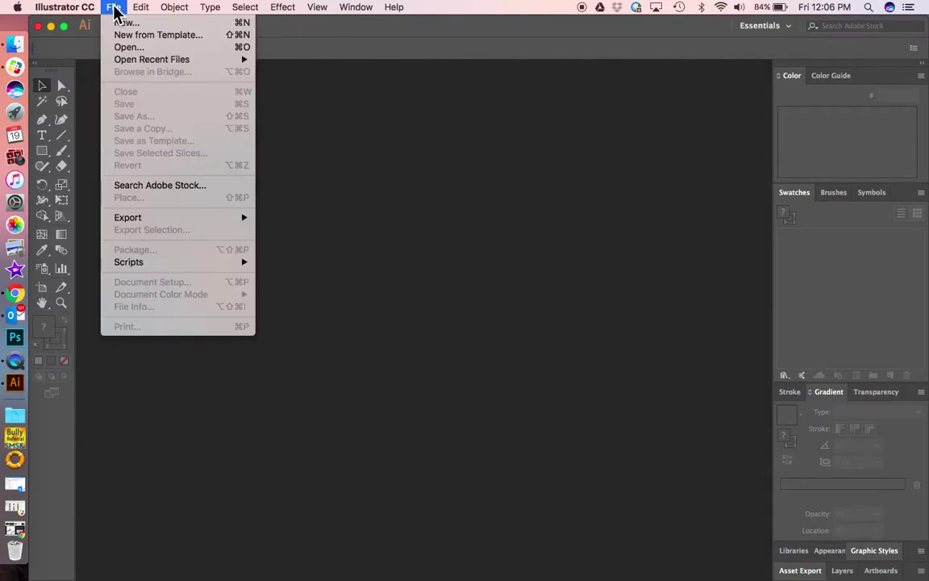
click(120, 31)
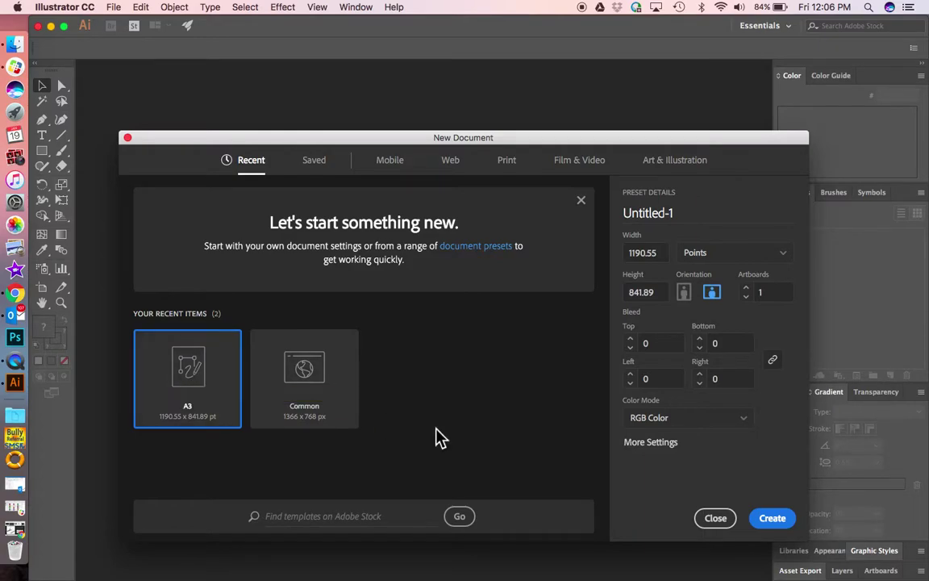
click(772, 520)
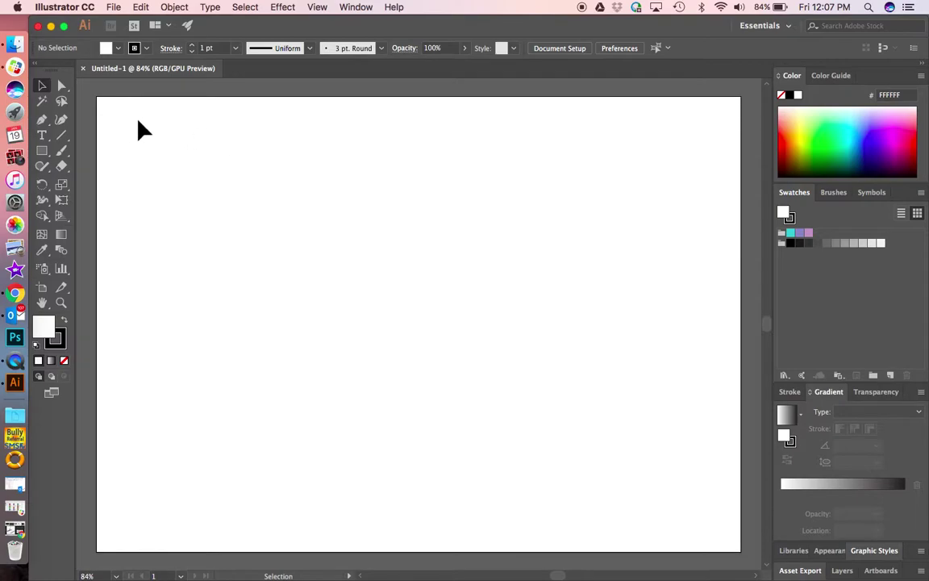
With the Pen tool, drag out a curved first anchor, then undo the anchor adjustments
click(43, 122)
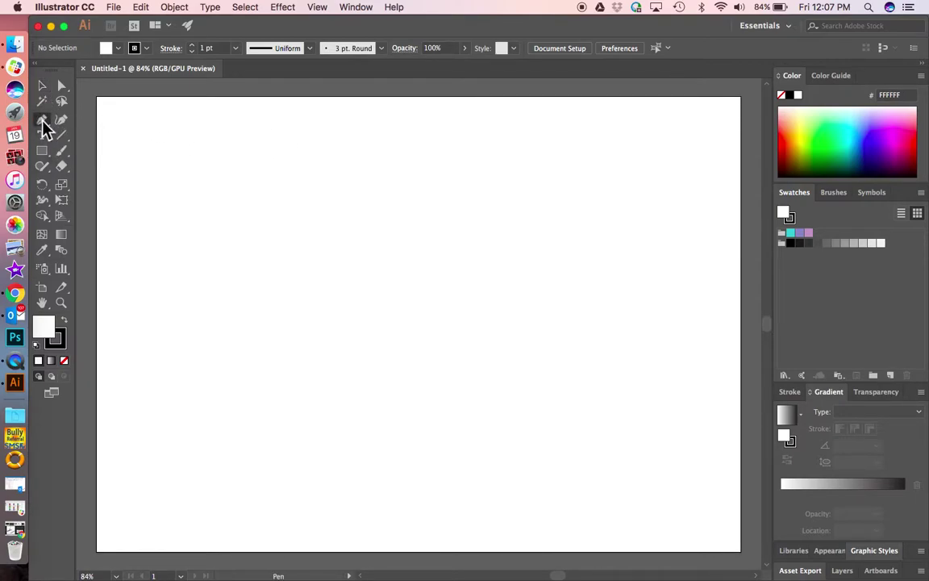
click(136, 119)
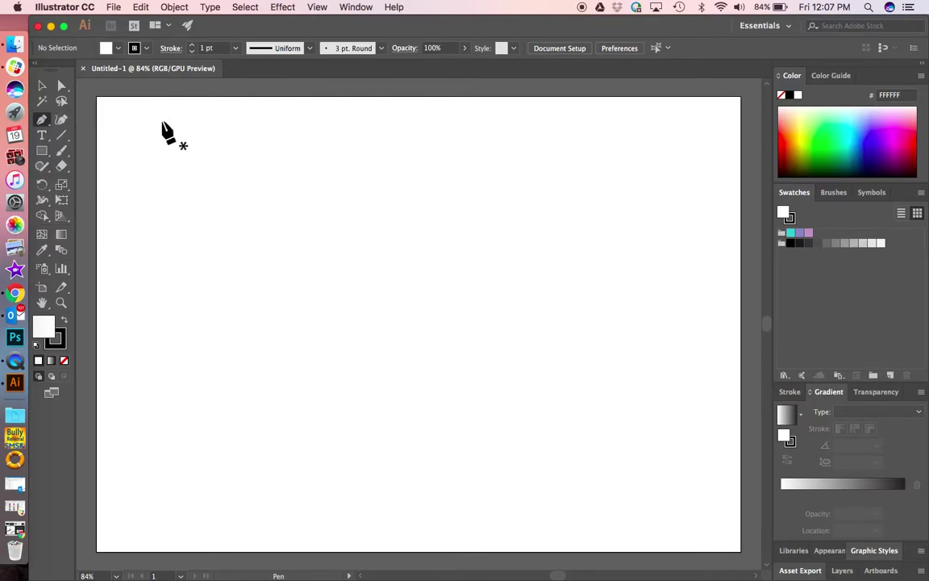
mouse_move(242, 226)
mouse_down()
mouse_move(294, 186)
mouse_move(307, 244)
mouse_move(264, 221)
mouse_move(245, 178)
mouse_move(261, 239)
mouse_move(248, 244)
mouse_move(242, 234)
mouse_move(257, 245)
mouse_move(311, 247)
mouse_move(317, 185)
mouse_move(290, 171)
mouse_move(303, 271)
mouse_move(287, 199)
mouse_move(306, 179)
mouse_move(375, 181)
mouse_move(44, 91)
mouse_up()
click(61, 84)
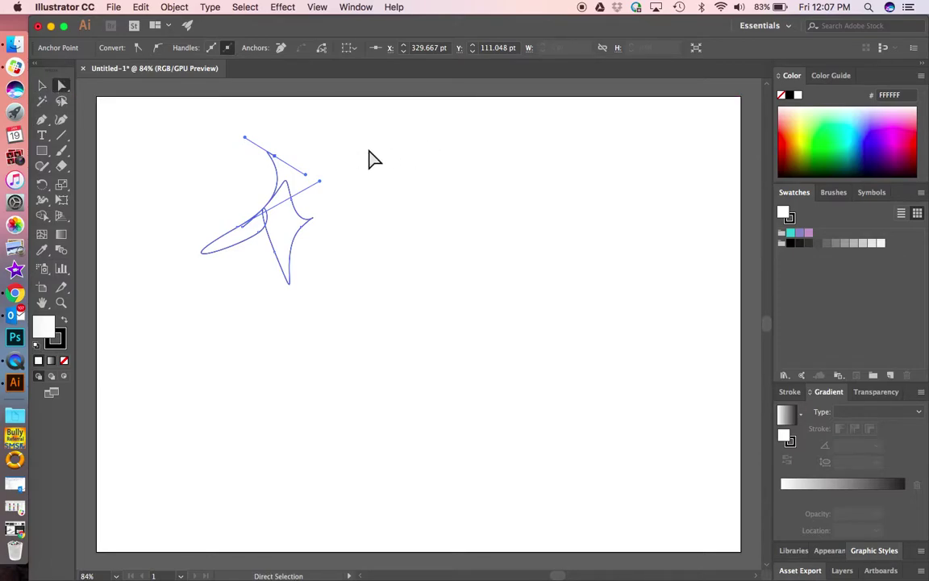
key(super+z)
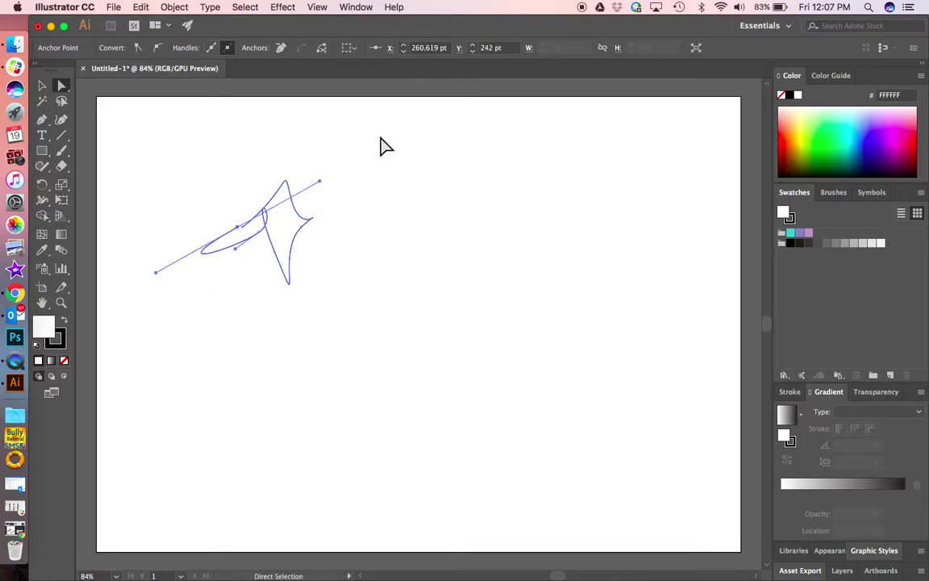
key(super+z)
key(super+z)
key(super+z)
key(super+z)
key(super+z)
key(super+z)
key(super+z)
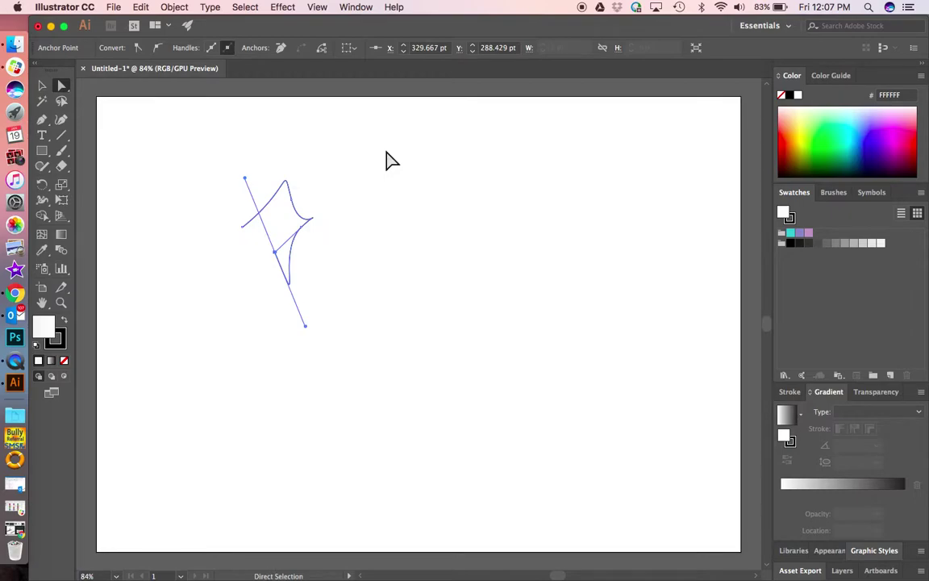
key(super+z)
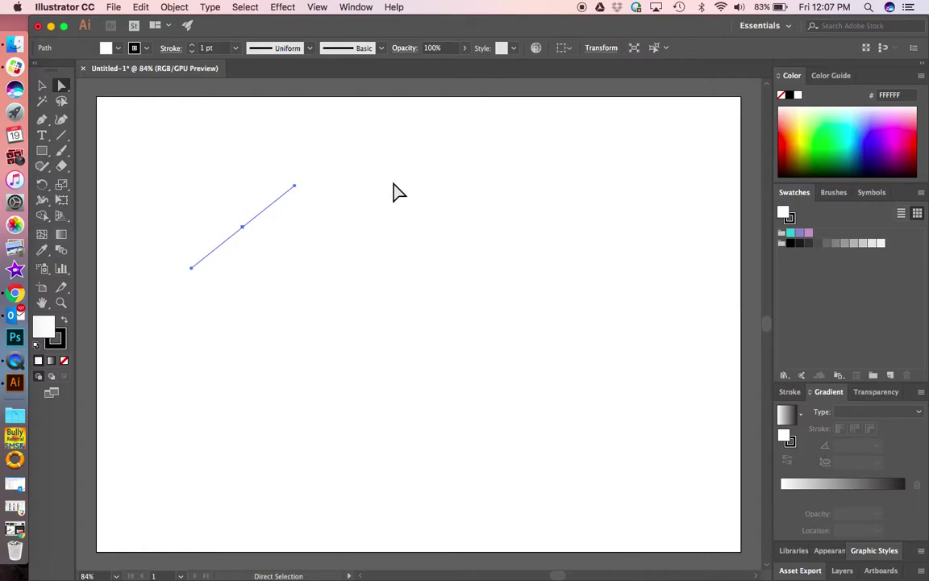
Redraw the loop near the top-left with two curved anchors, finishing with the Selection tool
click(42, 120)
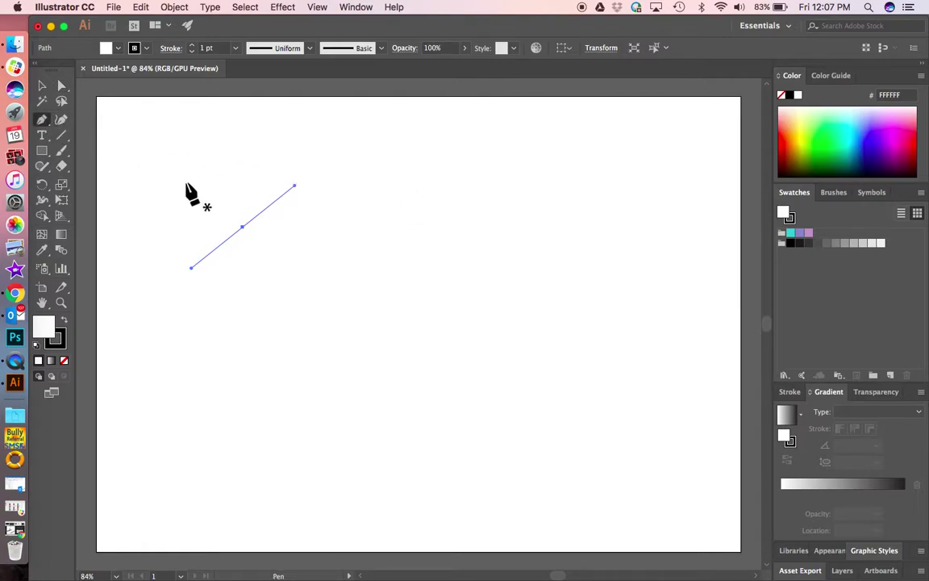
drag(265, 251, 245, 240)
drag(244, 199, 337, 201)
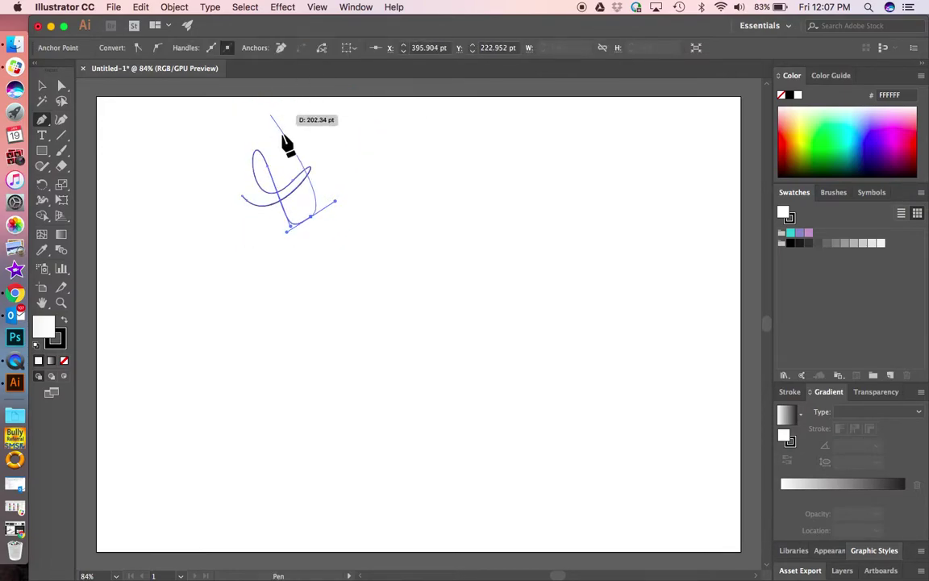
click(41, 88)
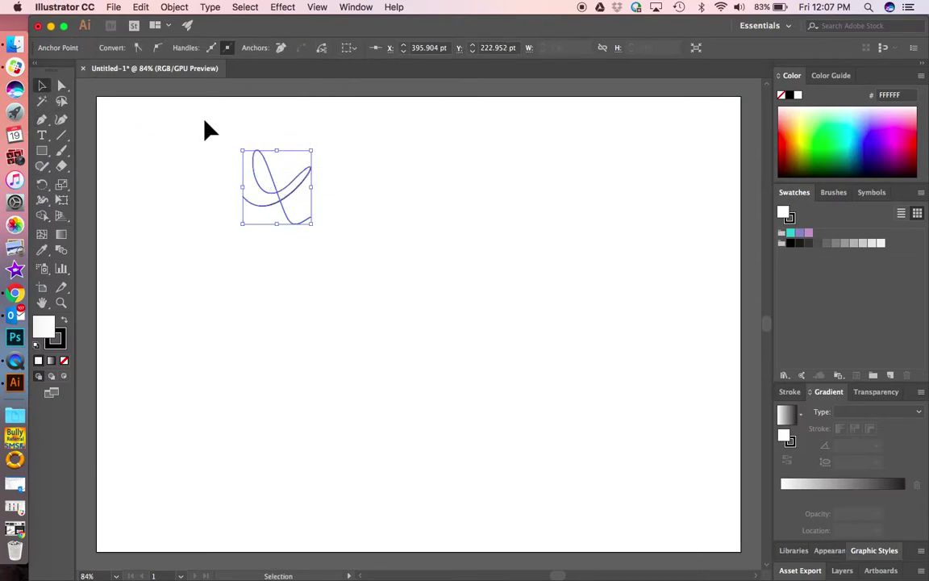
Select the loop, nudge it slightly upward, and apply Width Profile 1 for a tapered stroke
click(273, 171)
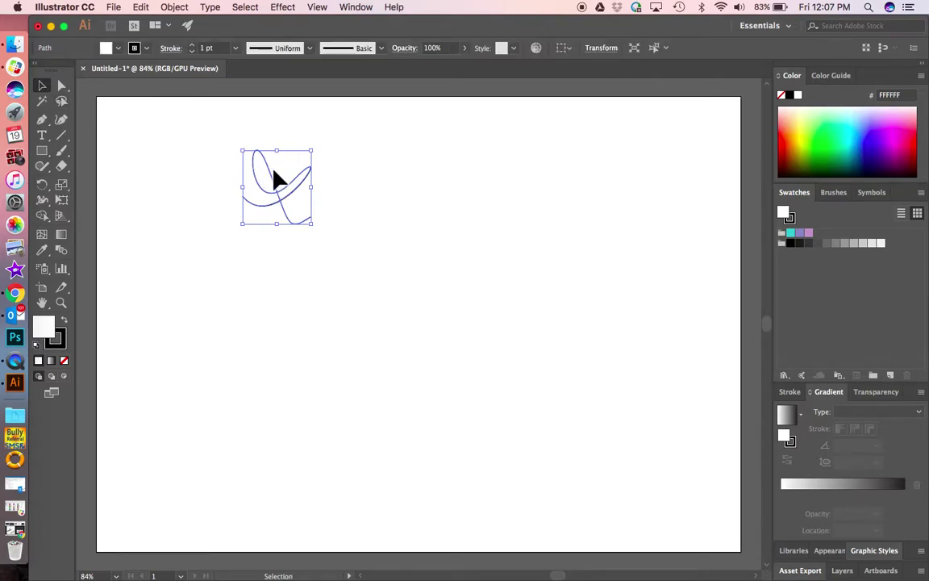
drag(274, 187, 275, 184)
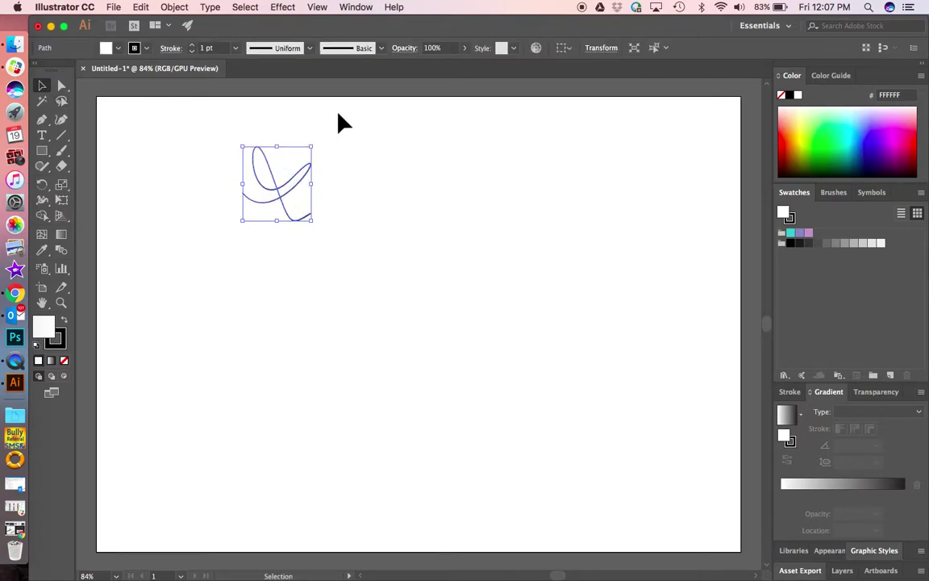
click(310, 48)
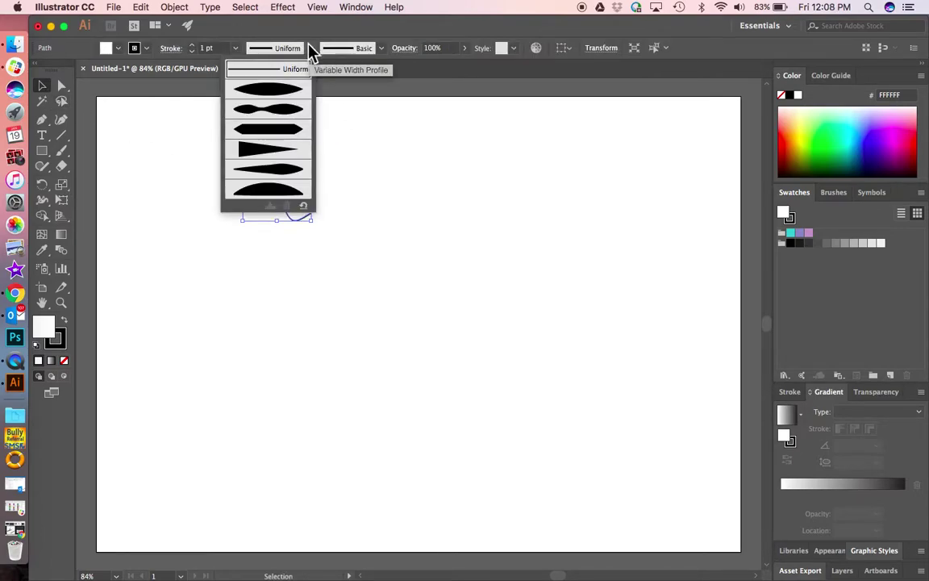
click(295, 97)
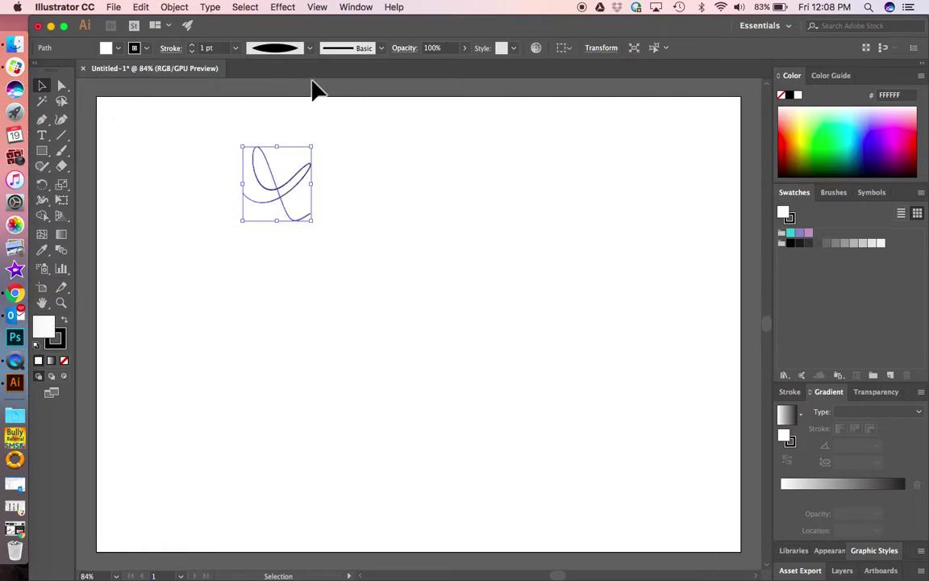
Set the stroke weight to 18 pt after trying 6, 12, 20 and 1 pt, keeping the basic brush
click(236, 48)
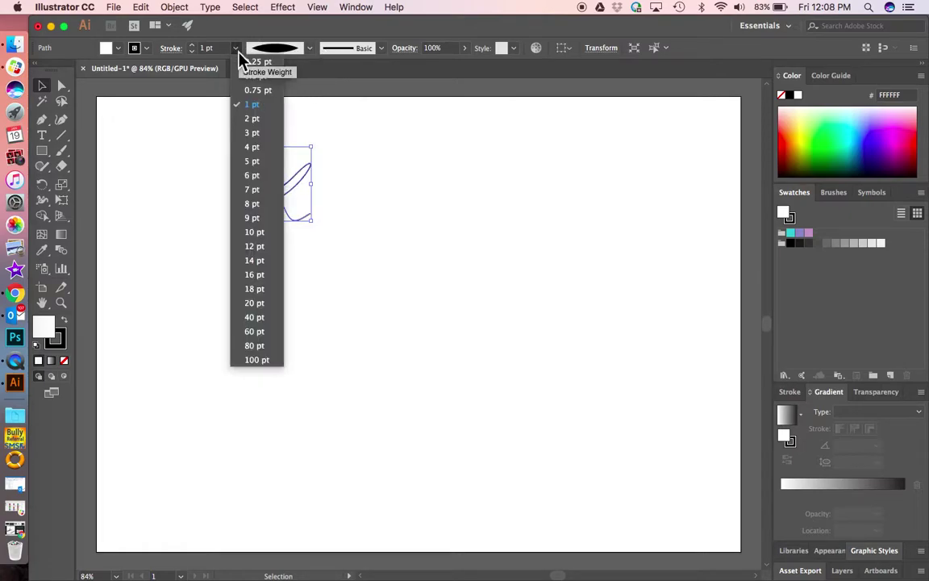
click(256, 176)
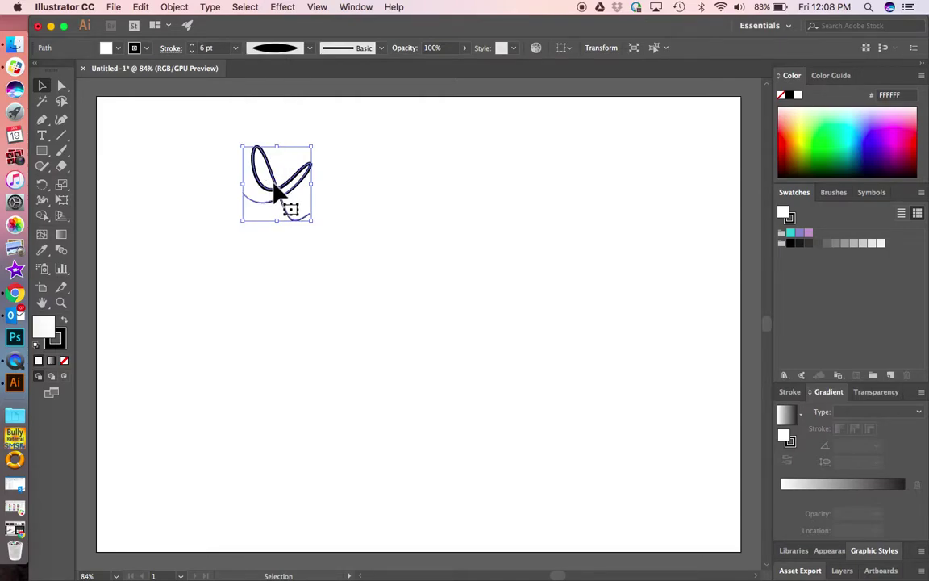
click(237, 50)
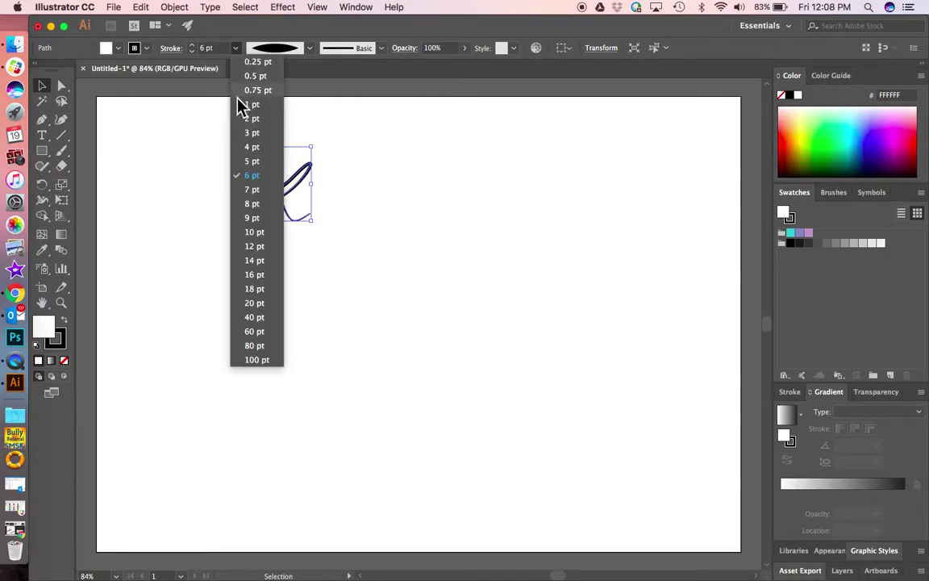
click(256, 244)
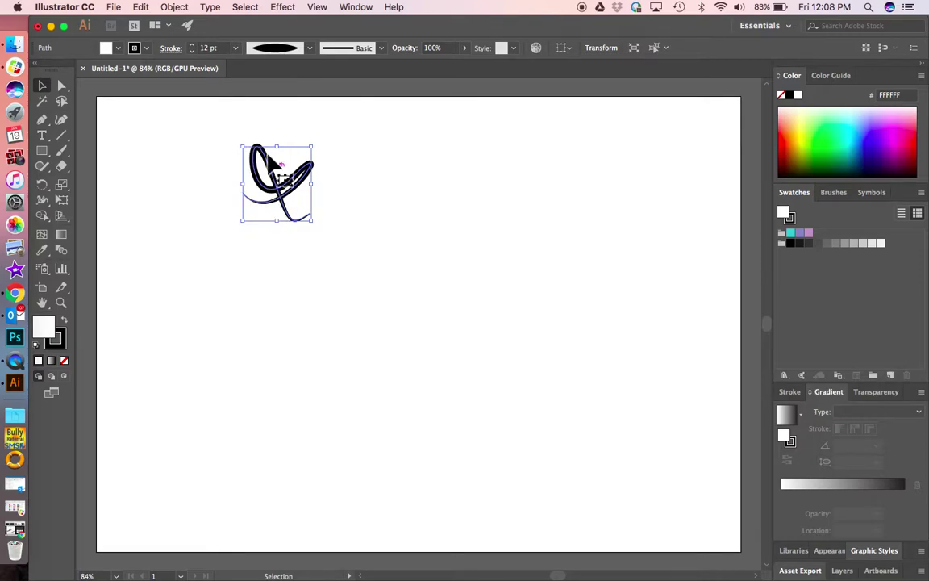
click(235, 49)
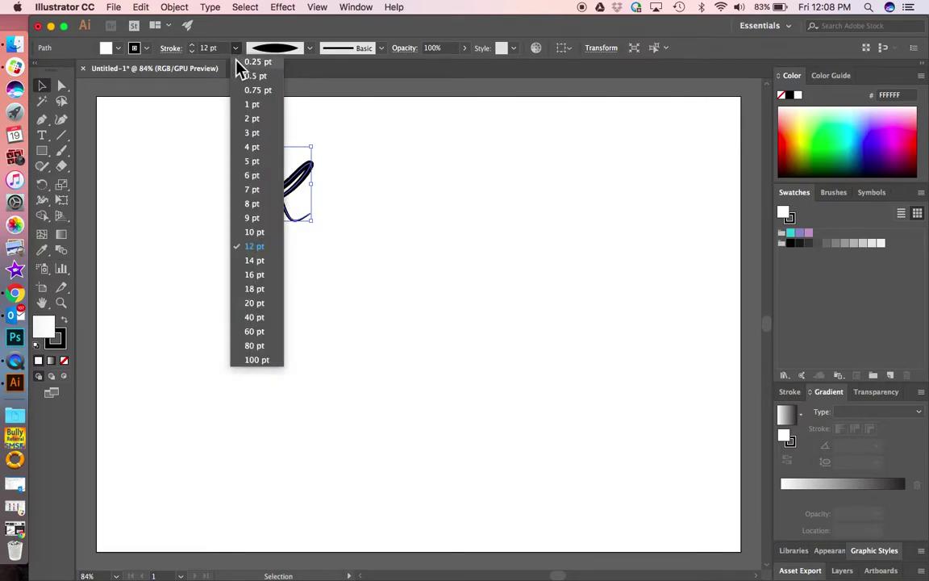
click(257, 303)
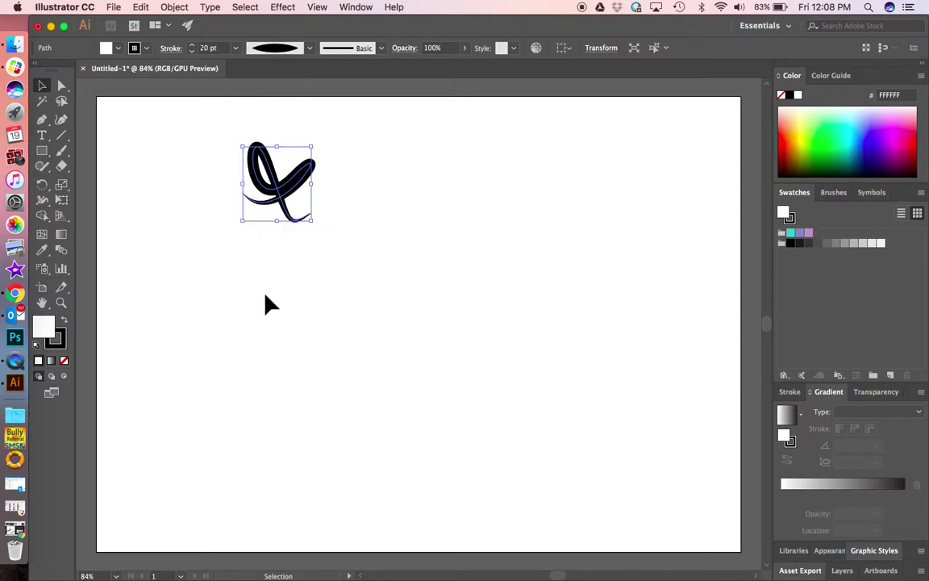
click(236, 48)
click(252, 104)
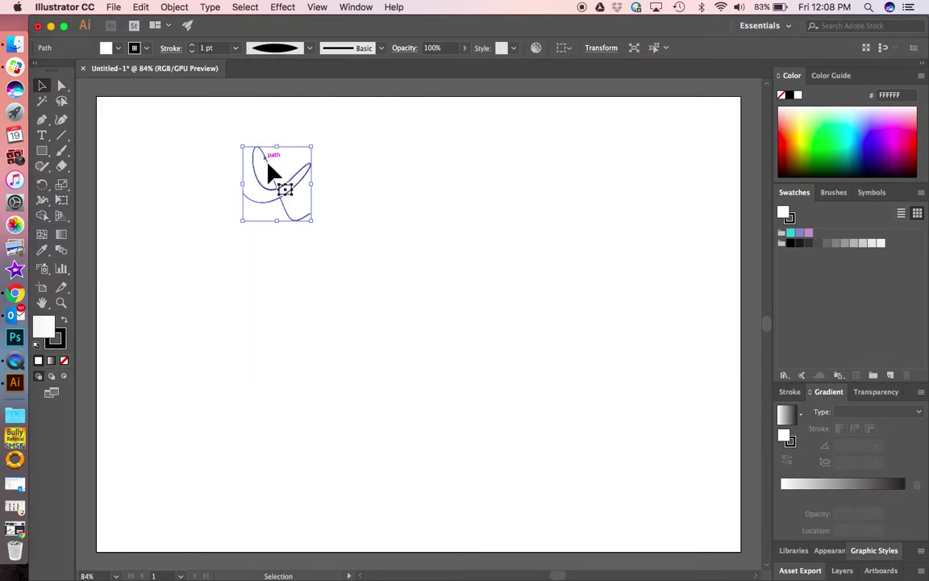
click(236, 48)
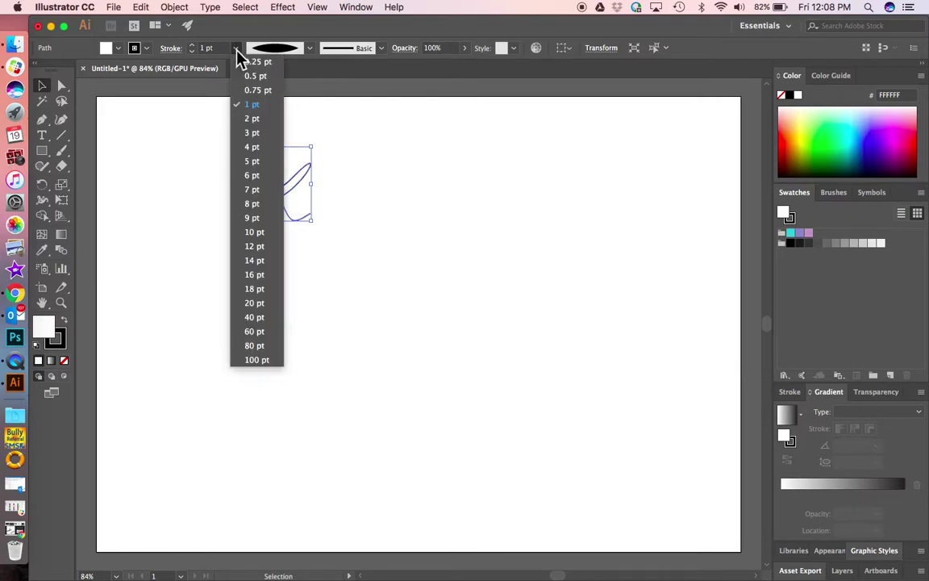
click(257, 288)
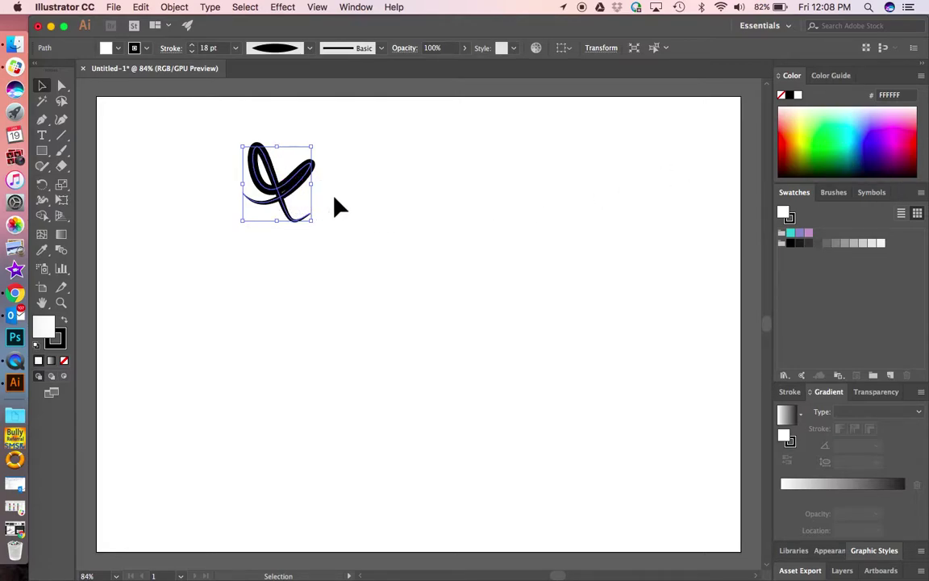
click(382, 47)
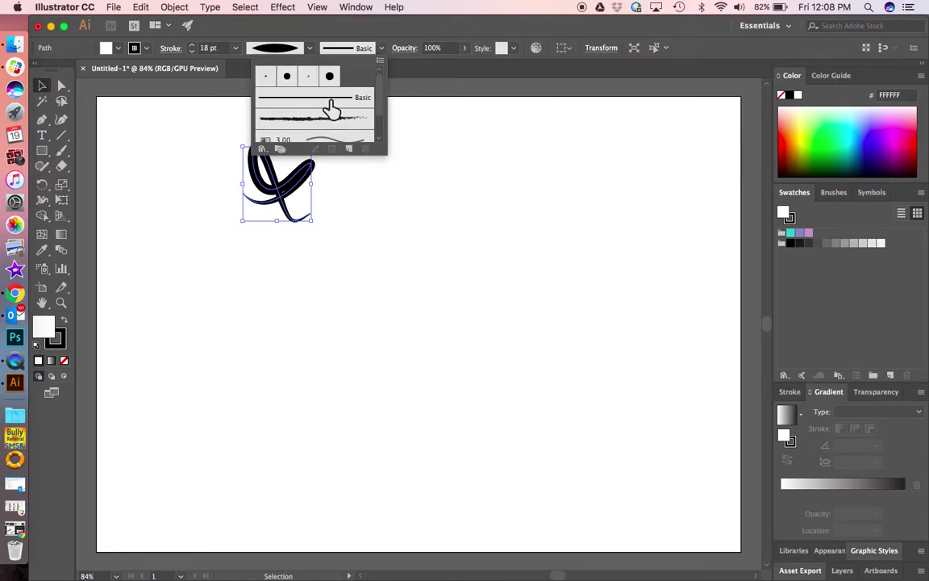
click(381, 50)
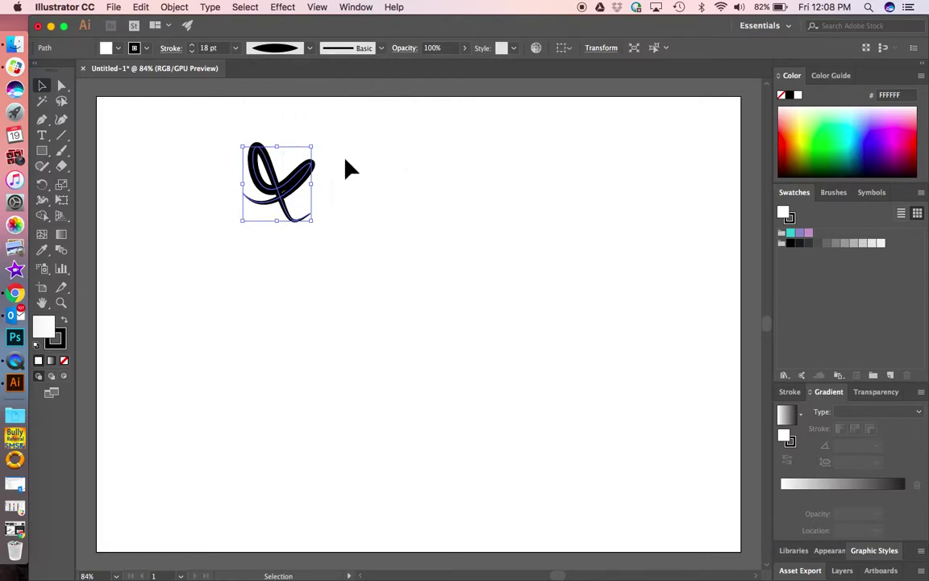